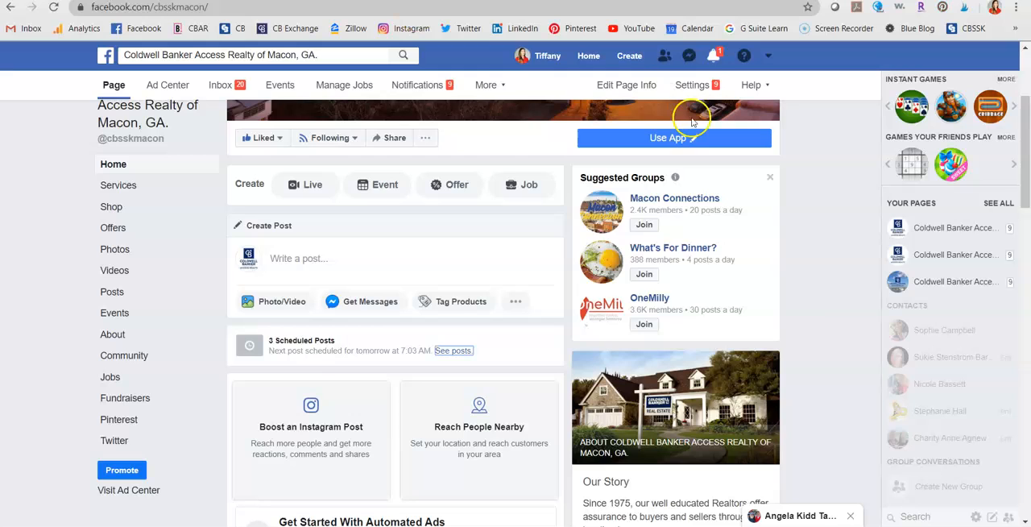
- Go to the home news feed and open the Coldwell Banker Access Realty of Macon, GA. page from there
{"action": "scroll", "coordinate": [821, 316], "scroll_direction": "up", "scroll_amount": 3}
{"action": "scroll", "coordinate": [529, 283], "scroll_direction": "down", "scroll_amount": 3}
{"action": "scroll", "coordinate": [525, 221], "scroll_direction": "up", "scroll_amount": 3}
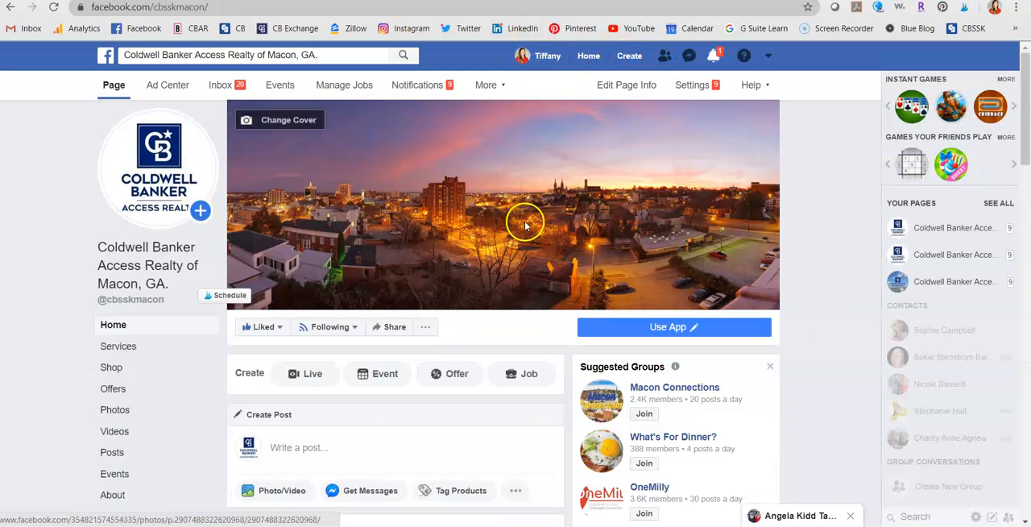
{"action": "left_click", "coordinate": [589, 58]}
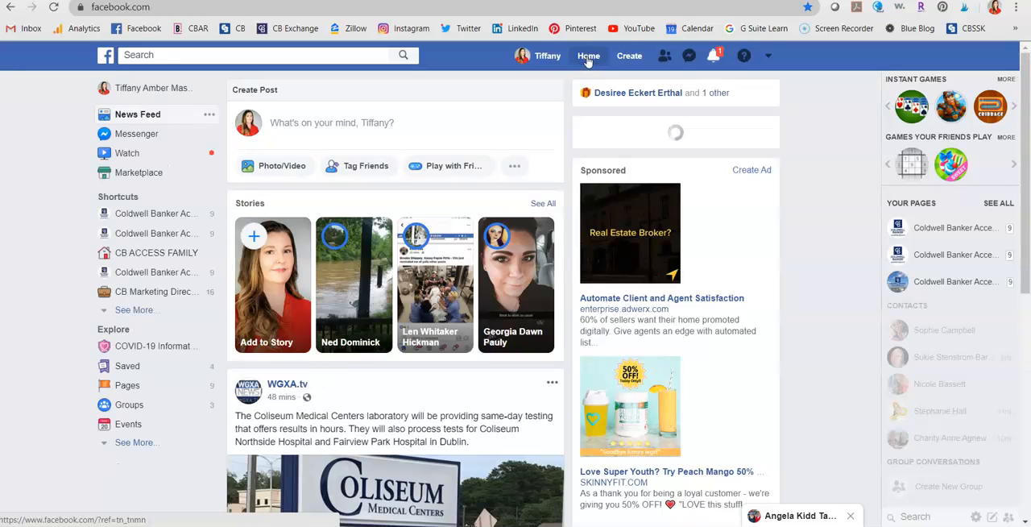
{"action": "scroll", "coordinate": [338, 212], "scroll_direction": "down", "scroll_amount": 2}
{"action": "scroll", "coordinate": [338, 212], "scroll_direction": "down", "scroll_amount": 5}
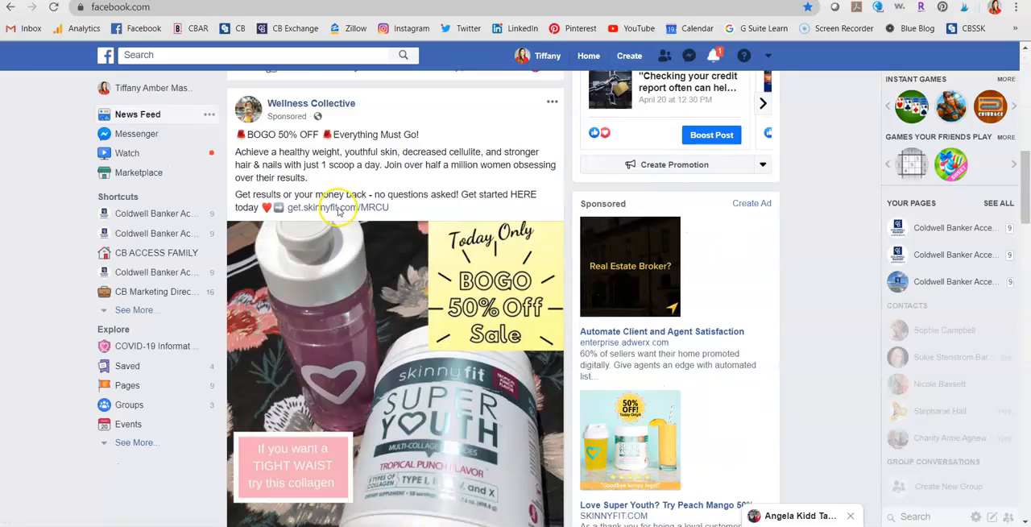
{"action": "scroll", "coordinate": [338, 207], "scroll_direction": "up", "scroll_amount": 8}
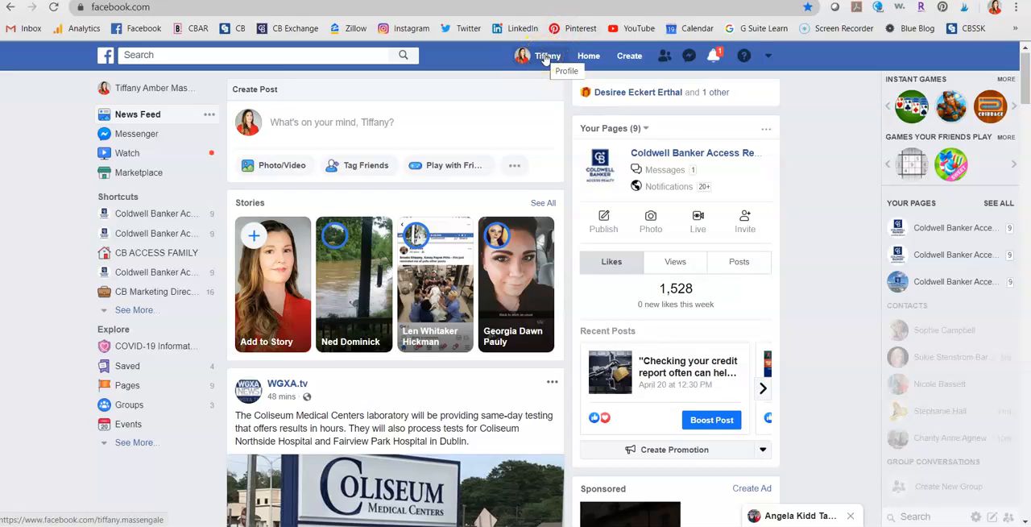
{"action": "left_click", "coordinate": [544, 62]}
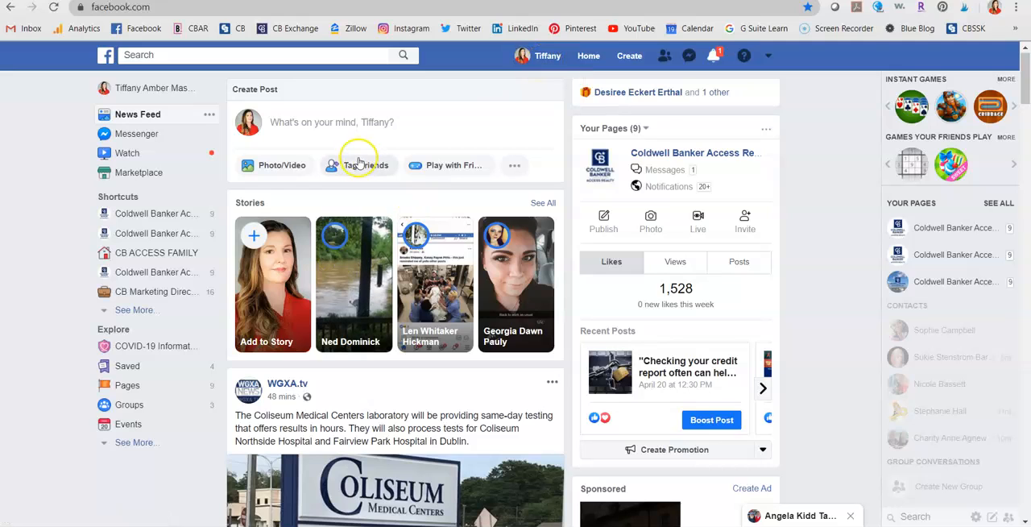
{"action": "left_click", "coordinate": [176, 239]}
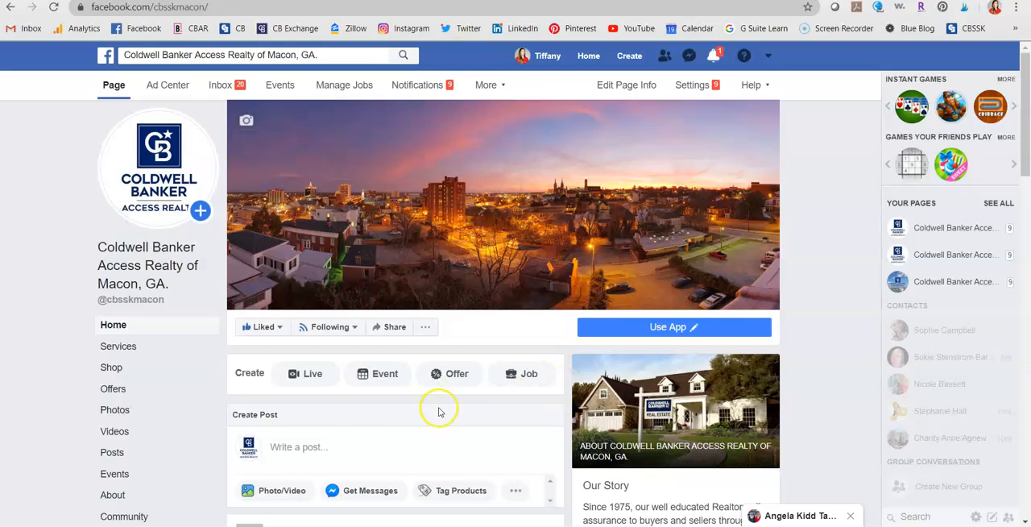
{"action": "scroll", "coordinate": [439, 412], "scroll_direction": "down", "scroll_amount": 2}
{"action": "left_click", "coordinate": [397, 259]}
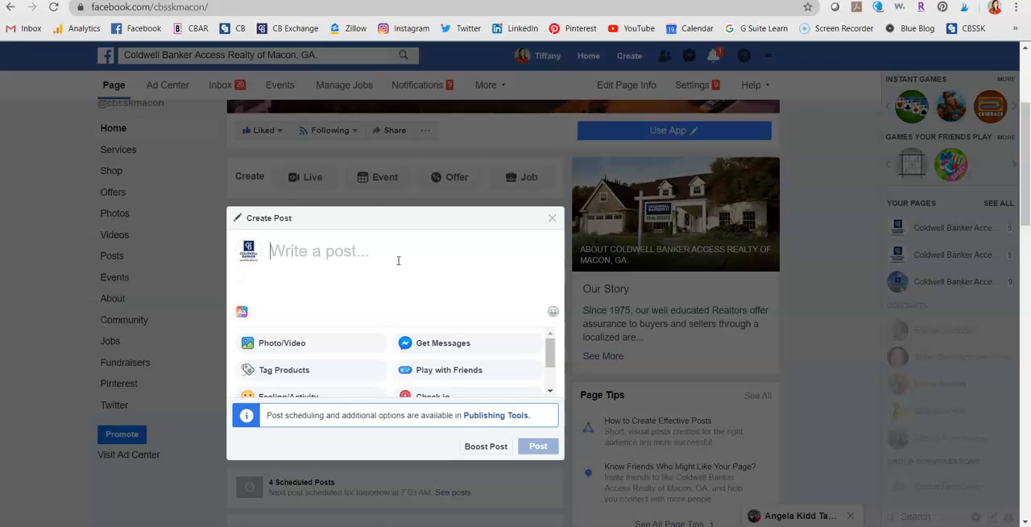
{"action": "left_click_drag", "start_coordinate": [487, 289], "coordinate": [556, 221]}
{"action": "left_click", "coordinate": [556, 221]}
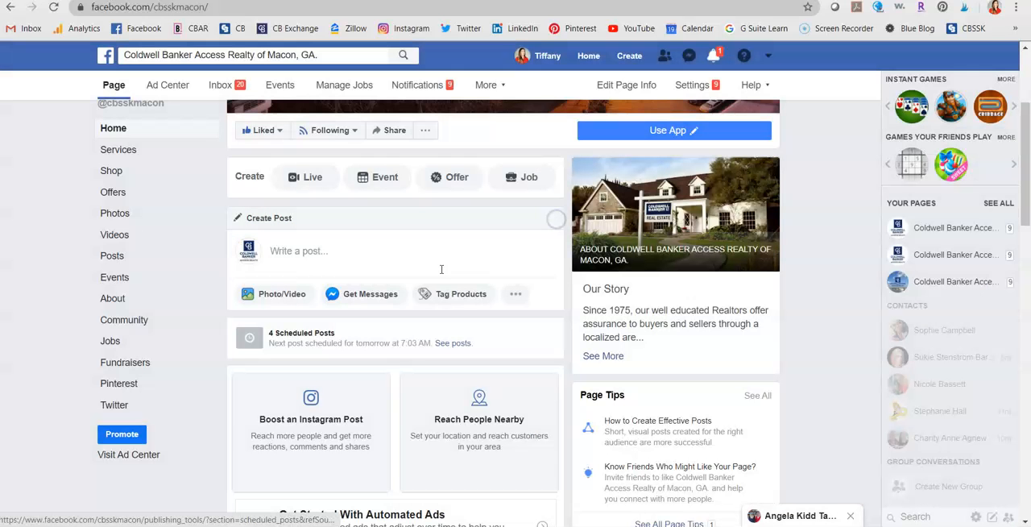
- Start a post on the business page and follow its link to Publishing Tools for the scheduling options
{"action": "left_click", "coordinate": [296, 252]}
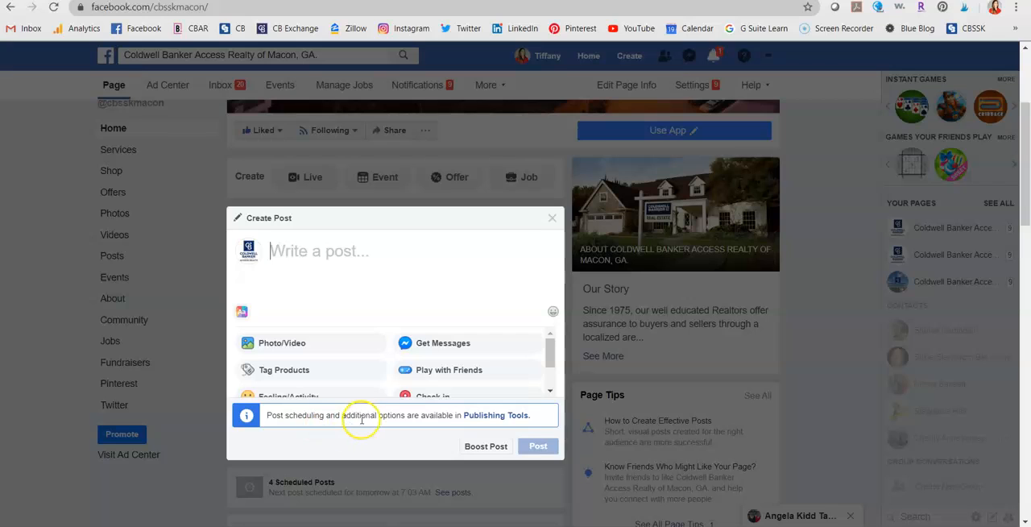
{"action": "left_click", "coordinate": [514, 417]}
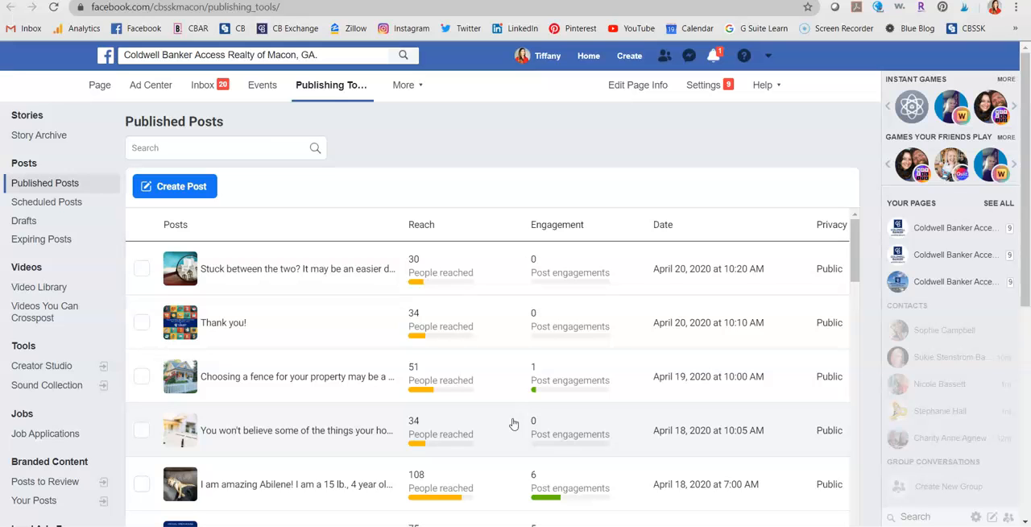
{"action": "scroll", "coordinate": [343, 335], "scroll_direction": "down", "scroll_amount": 5}
{"action": "scroll", "coordinate": [345, 338], "scroll_direction": "up", "scroll_amount": 5}
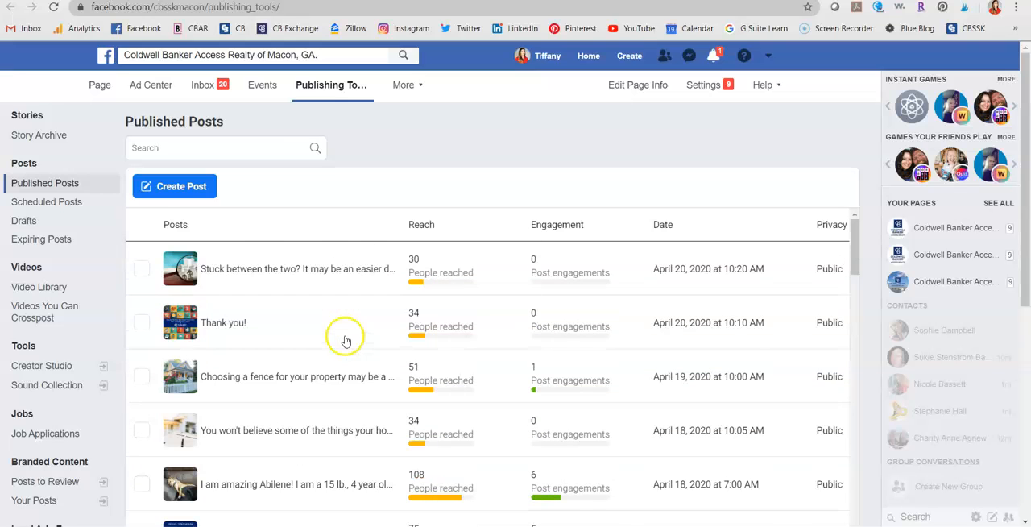
- Create a new post in Publishing Tools with the text "Happy 4th of July!!"
{"action": "left_click", "coordinate": [192, 188]}
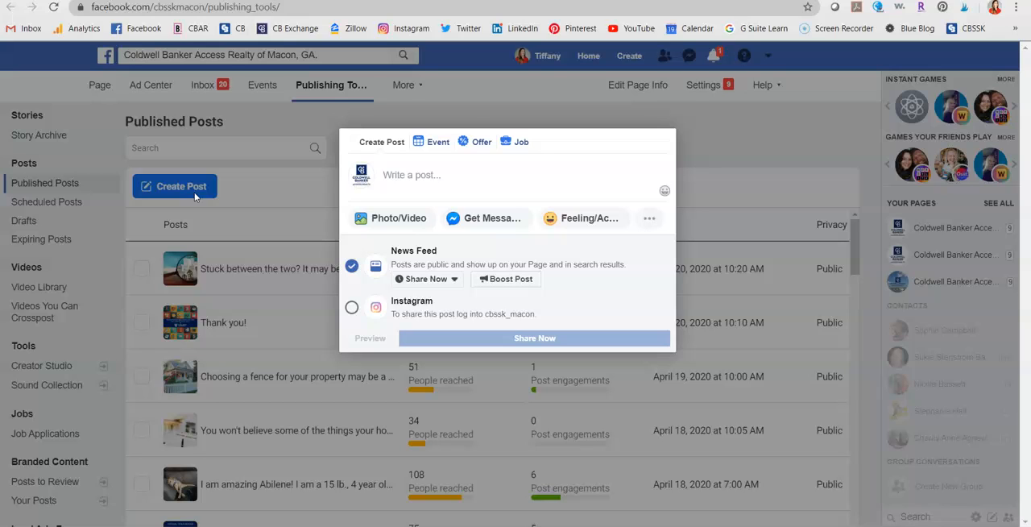
{"action": "left_click", "coordinate": [476, 167]}
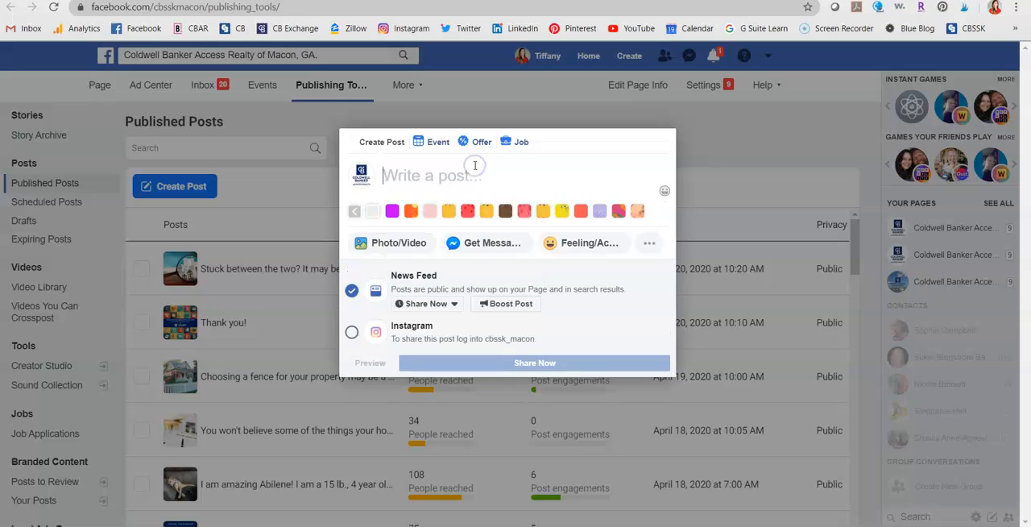
{"action": "left_click", "coordinate": [475, 166]}
{"action": "type", "text": "pp"}
{"action": "key", "text": "BackSpace"}
{"action": "key", "text": "BackSpace"}
{"action": "type", "text": "HAppy"}
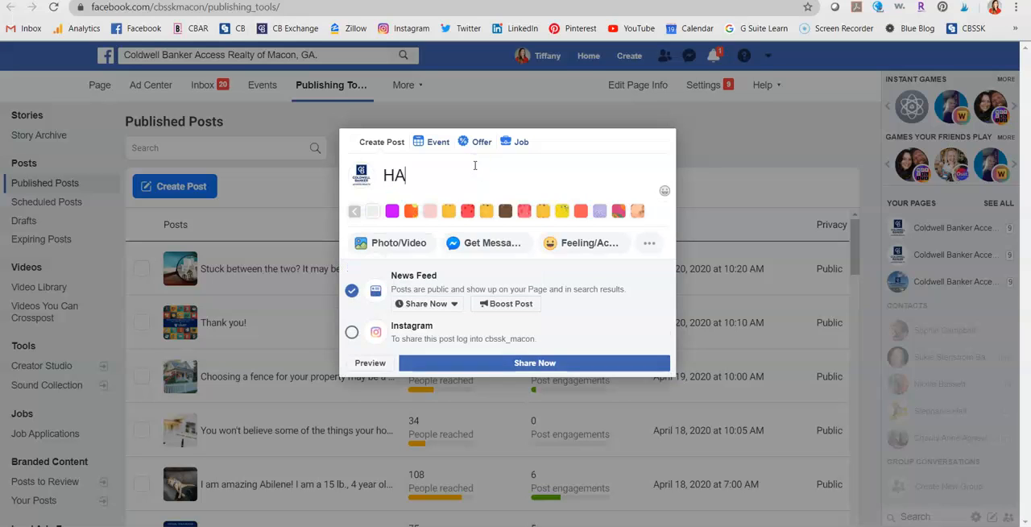
{"action": "key", "text": "BackSpace"}
{"action": "key", "text": "BackSpace"}
{"action": "key", "text": "BackSpace"}
{"action": "key", "text": "BackSpace"}
{"action": "type", "text": "appy 4th of"}
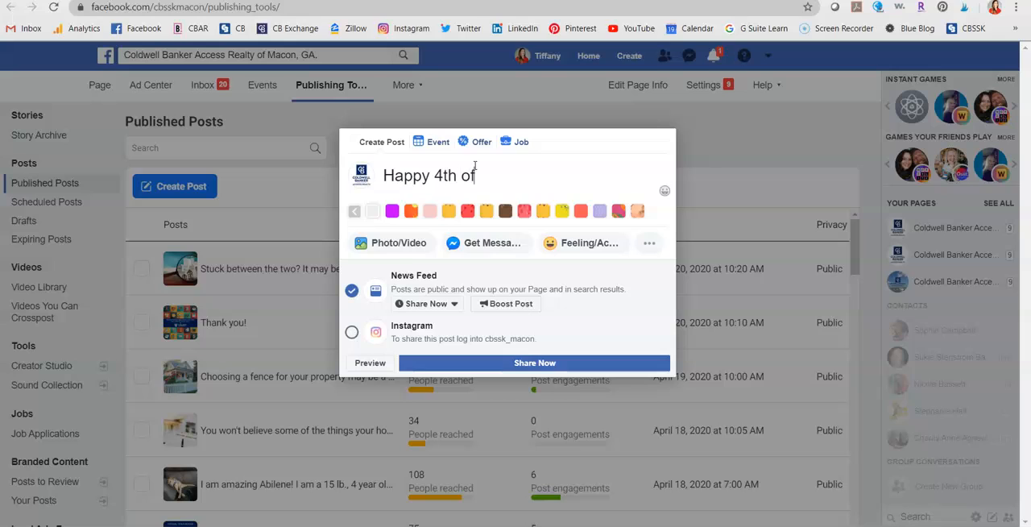
{"action": "type", "text": " July!!"}
- Search Google for "4th of july 2020" in a new browser tab and show the image results
{"action": "key", "text": "ctrl+t"}
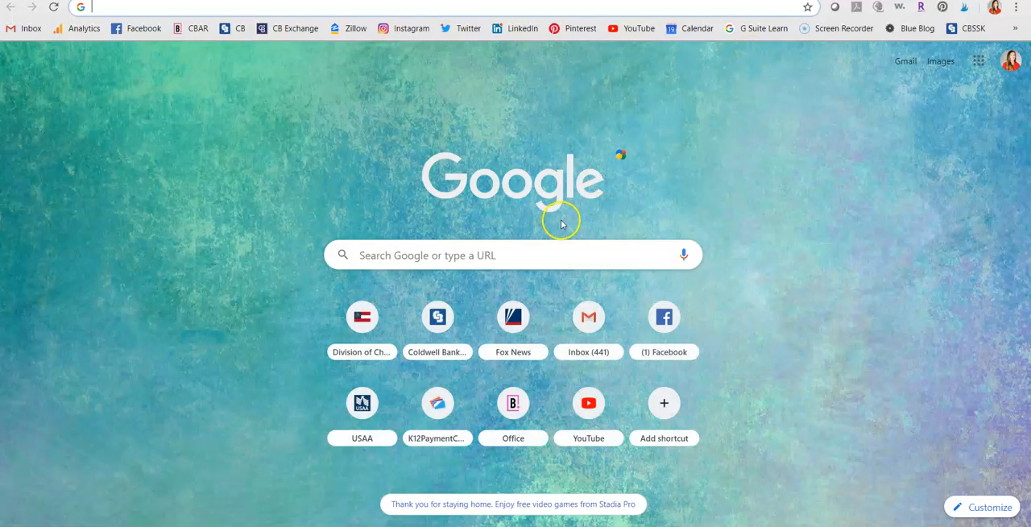
{"action": "left_click", "coordinate": [523, 254]}
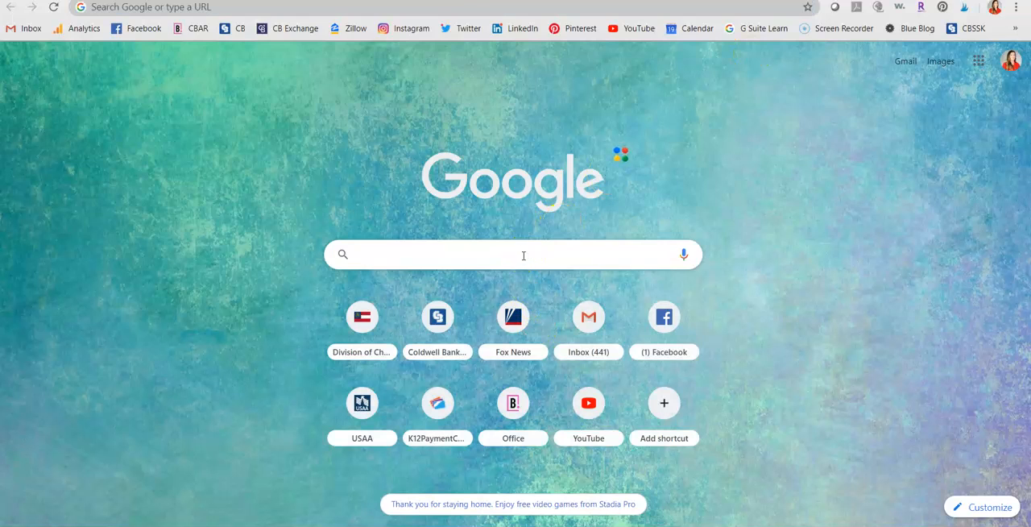
{"action": "type", "text": "4th of july 2020"}
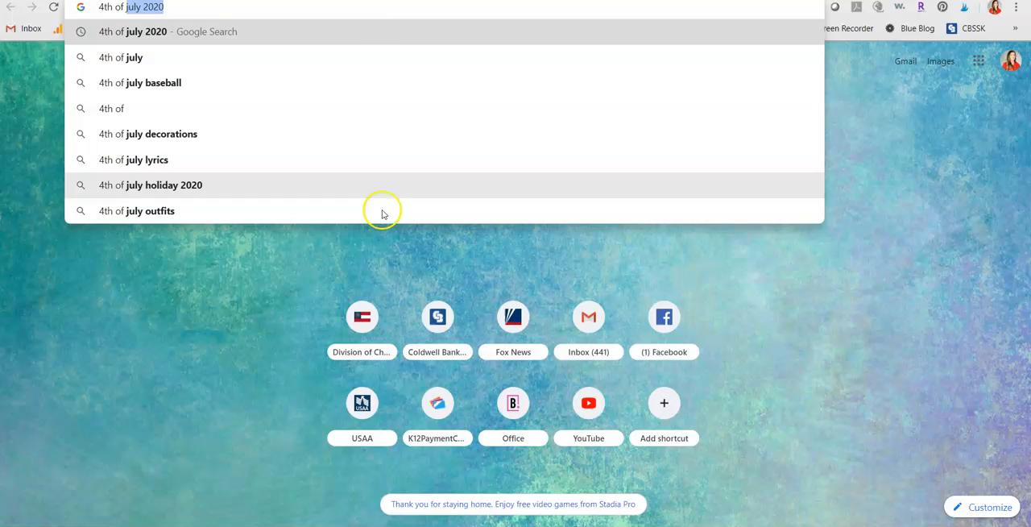
{"action": "left_click", "coordinate": [384, 32]}
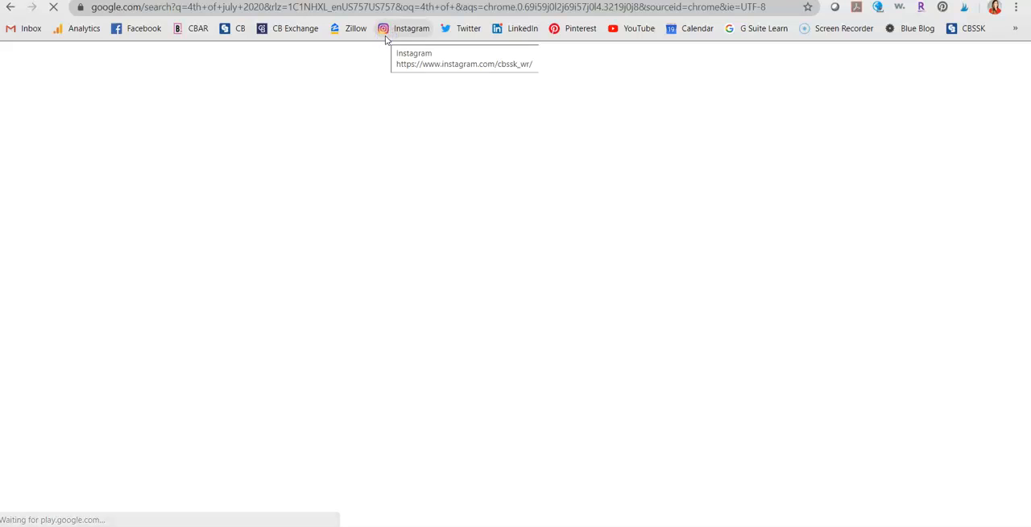
{"action": "scroll", "coordinate": [240, 161], "scroll_direction": "down", "scroll_amount": 8}
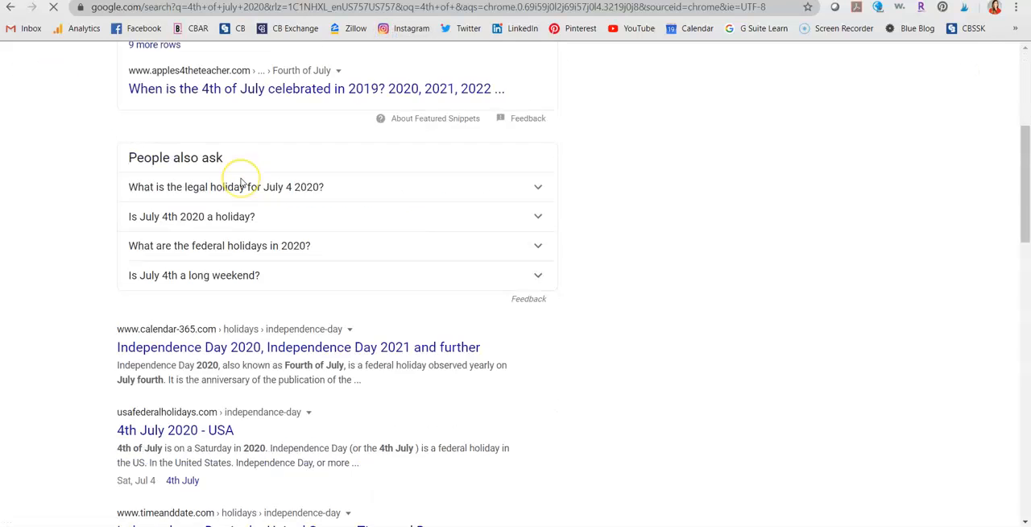
{"action": "scroll", "coordinate": [241, 181], "scroll_direction": "up", "scroll_amount": 8}
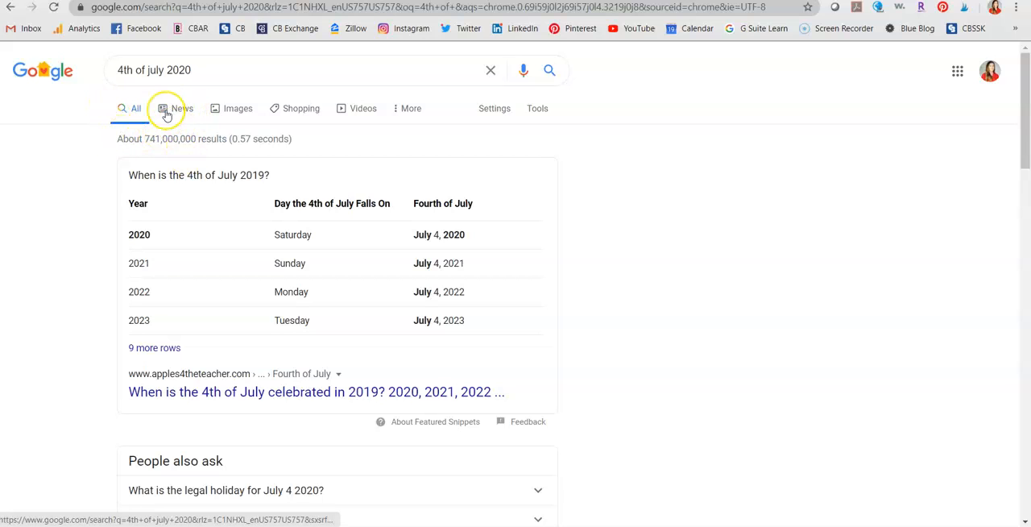
{"action": "left_click", "coordinate": [237, 113]}
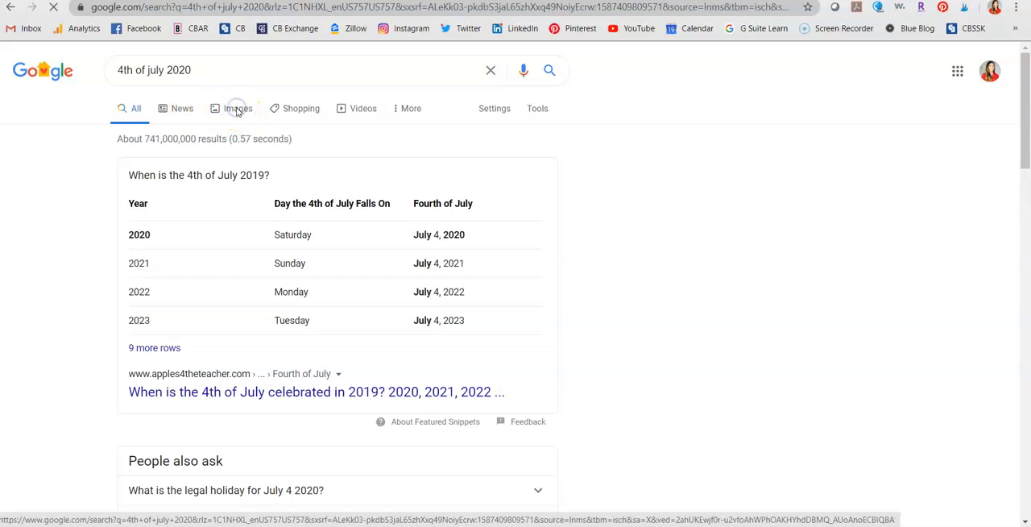
- Copy the "Land That I Love 4th of July" map image and paste it into the Facebook post
{"action": "scroll", "coordinate": [746, 208], "scroll_direction": "down", "scroll_amount": 3}
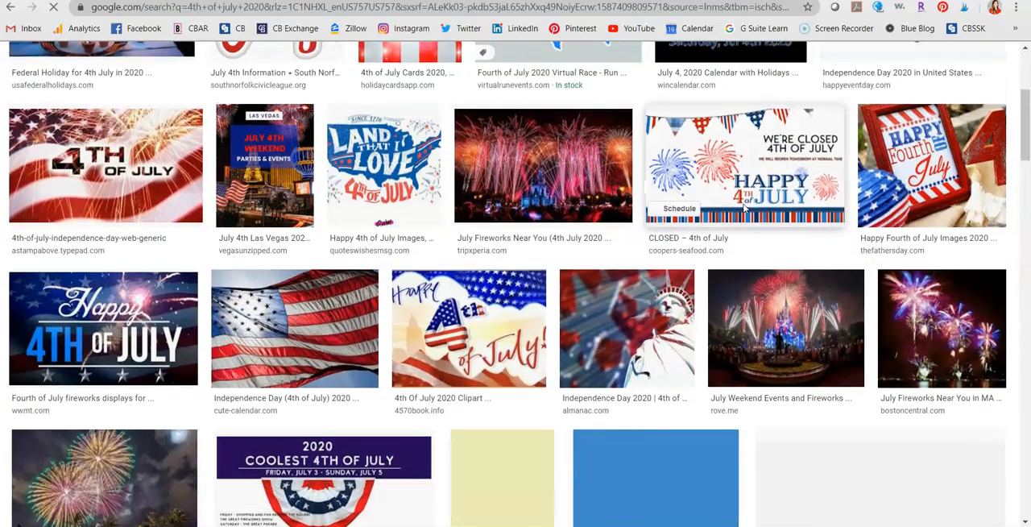
{"action": "left_click", "coordinate": [377, 160]}
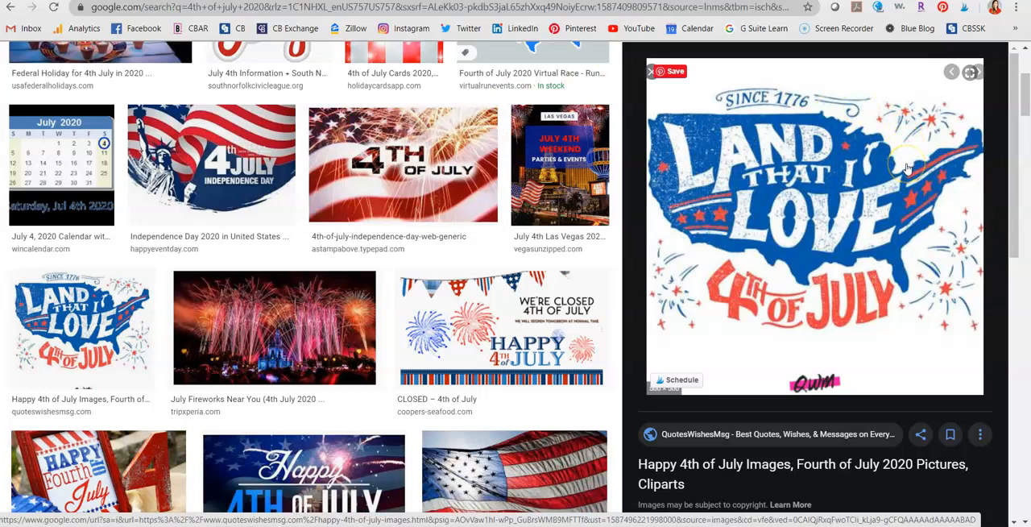
{"action": "right_click", "coordinate": [803, 242]}
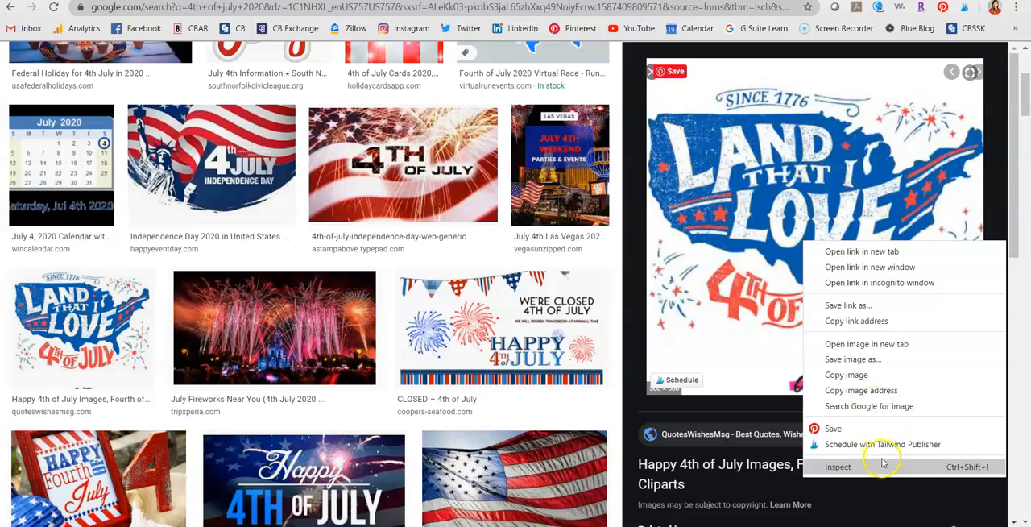
{"action": "left_click", "coordinate": [884, 376]}
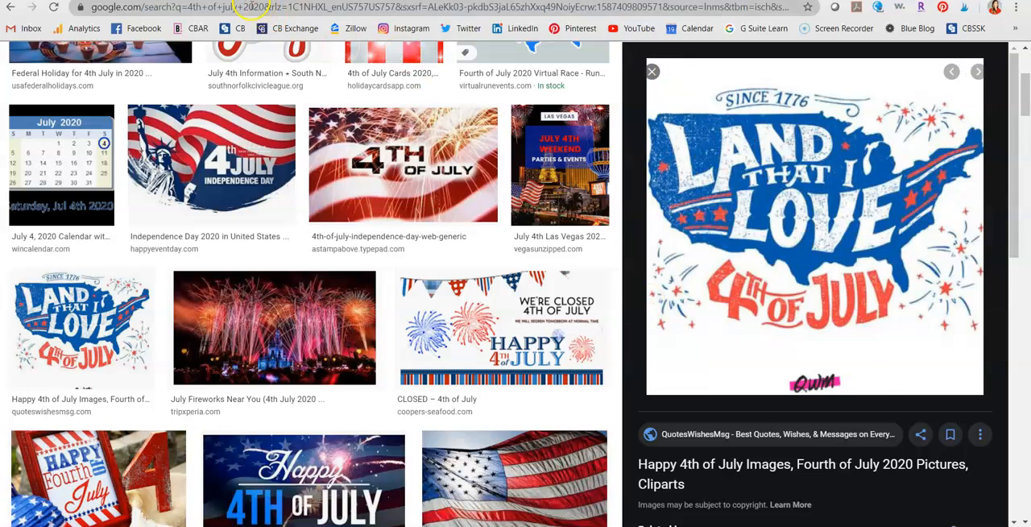
{"action": "left_click", "coordinate": [234, 1]}
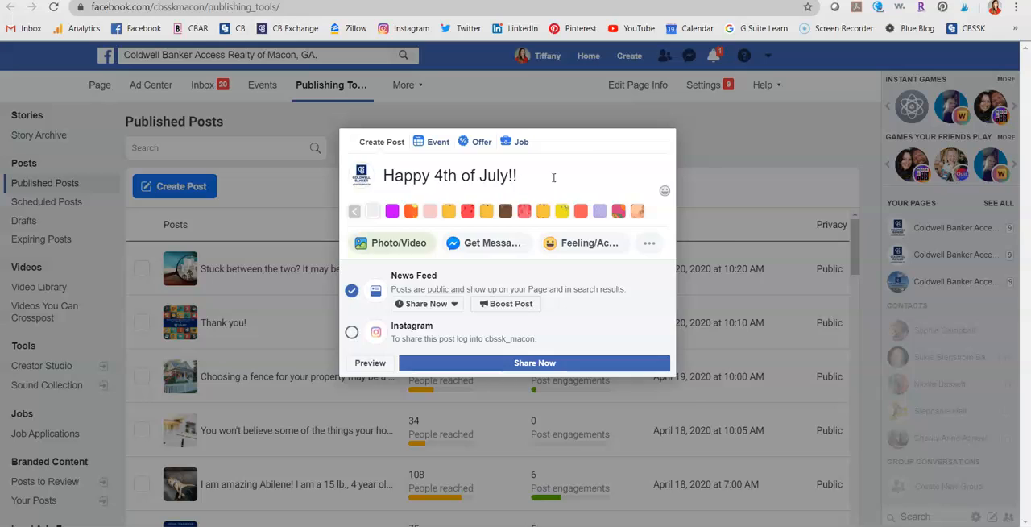
{"action": "key", "text": "ctrl+v"}
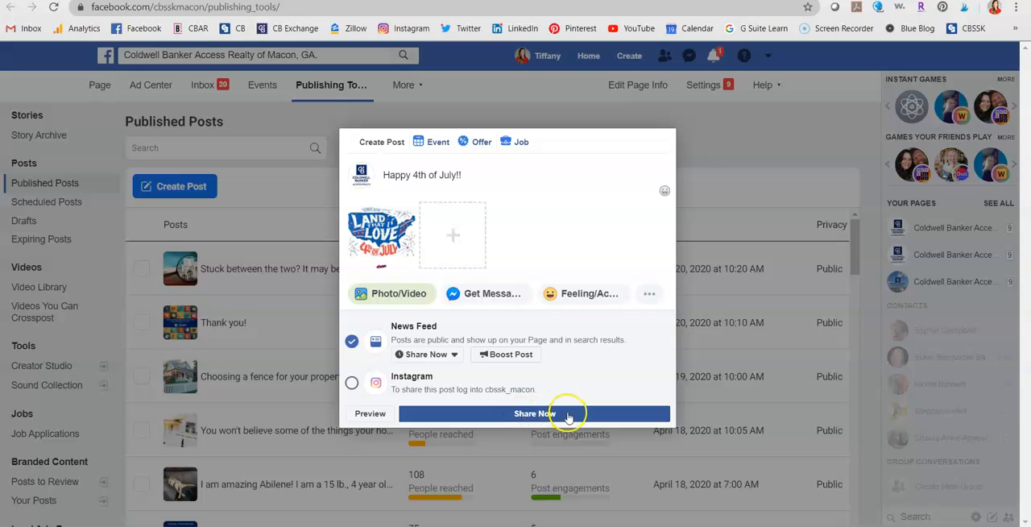
- Open the scheduling options for the 4th of July post and choose a custom publication date and time
{"action": "left_click", "coordinate": [455, 356]}
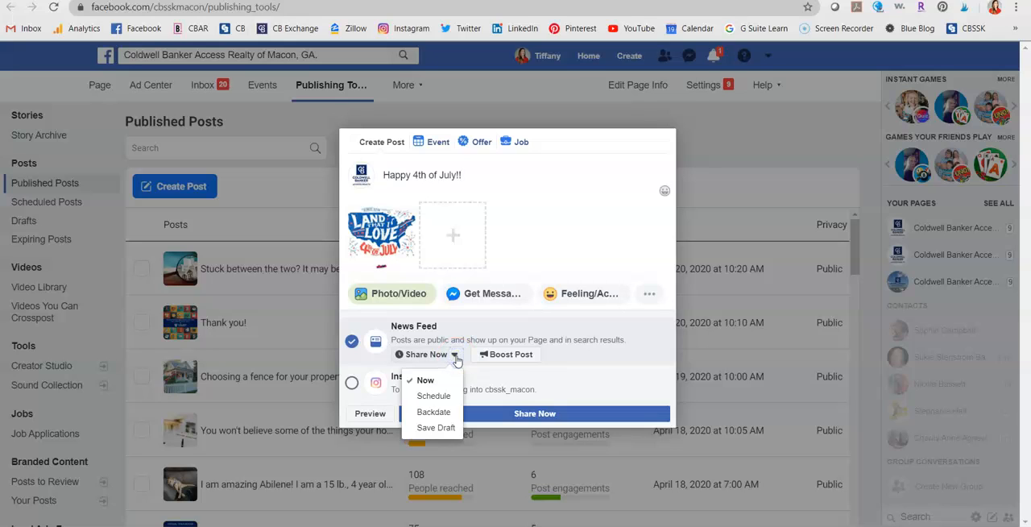
{"action": "left_click", "coordinate": [449, 396]}
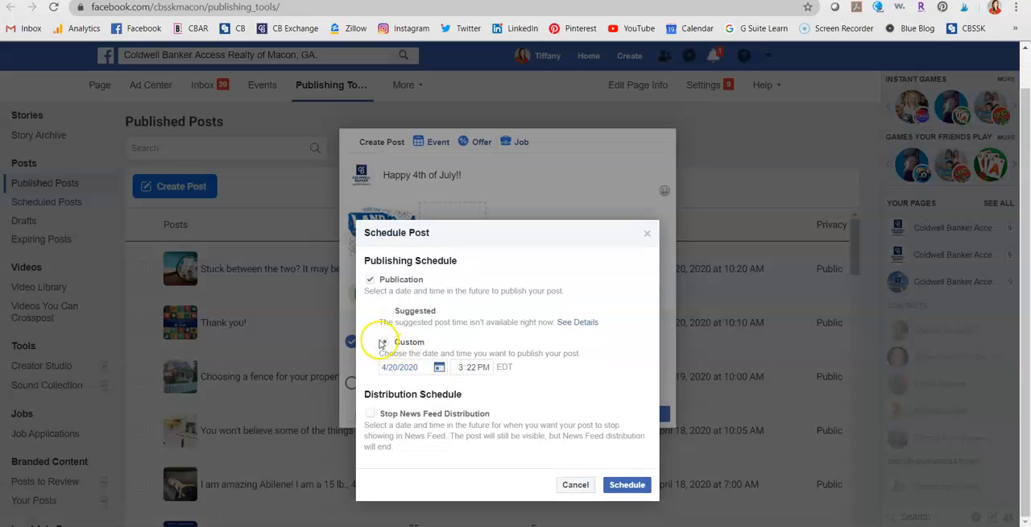
{"action": "left_click", "coordinate": [388, 312]}
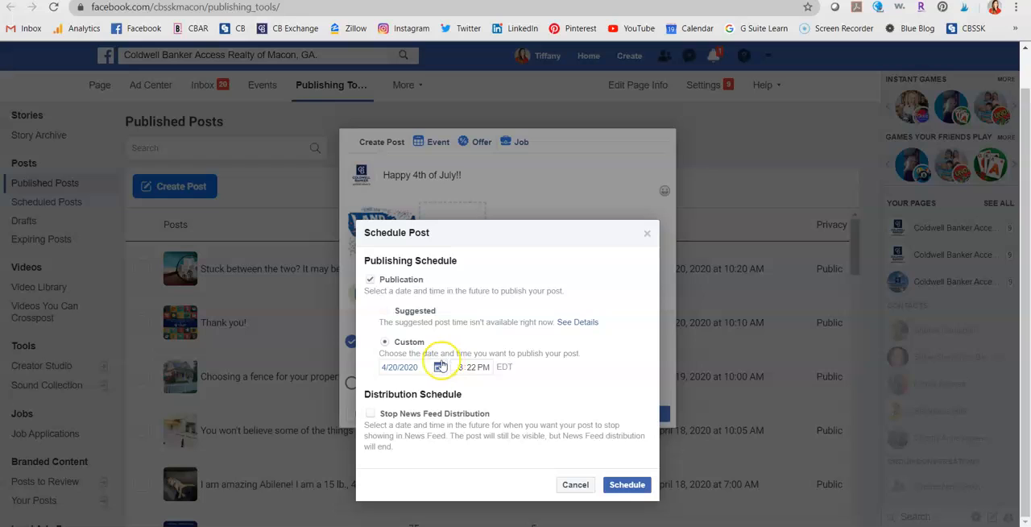
{"action": "left_click", "coordinate": [385, 347]}
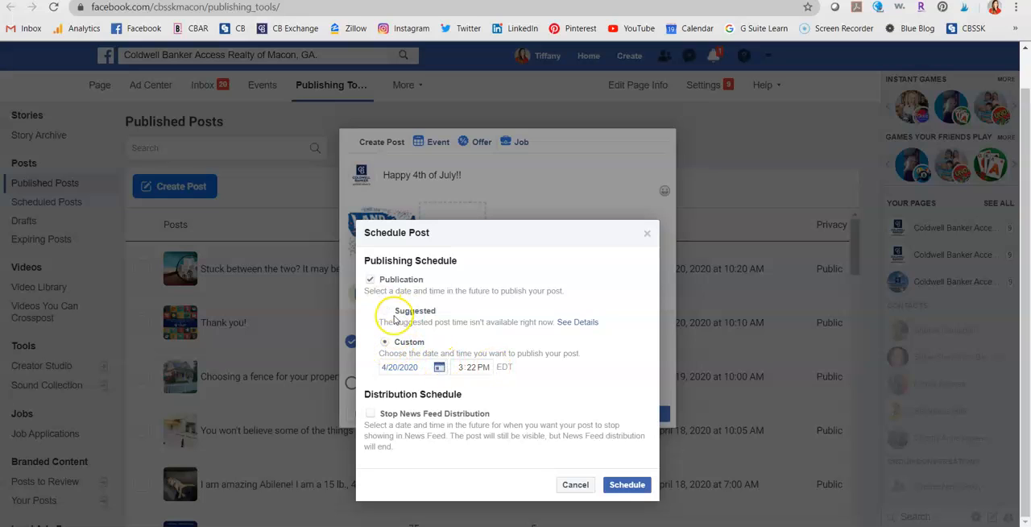
{"action": "left_click", "coordinate": [385, 343]}
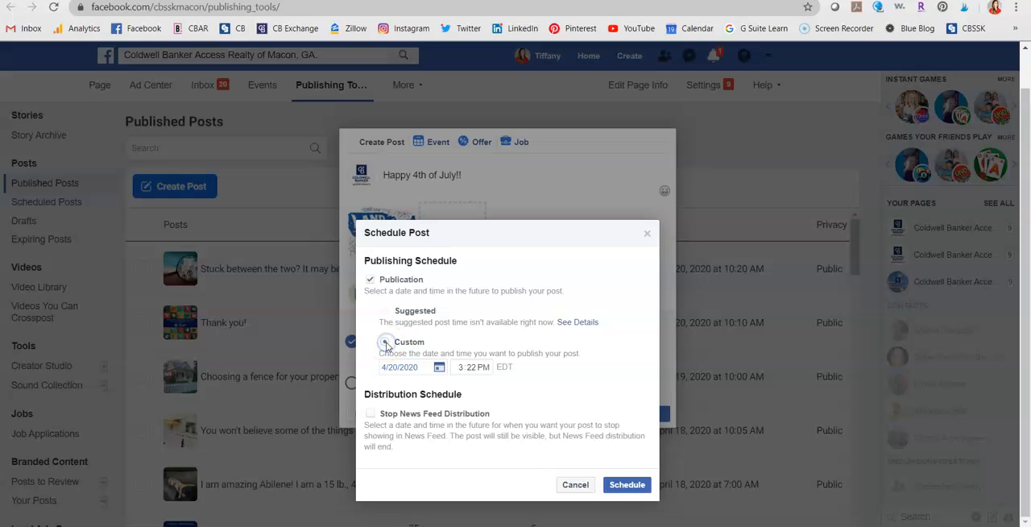
- Set the post's custom publication date to July 4, 2020
{"action": "left_click", "coordinate": [447, 372]}
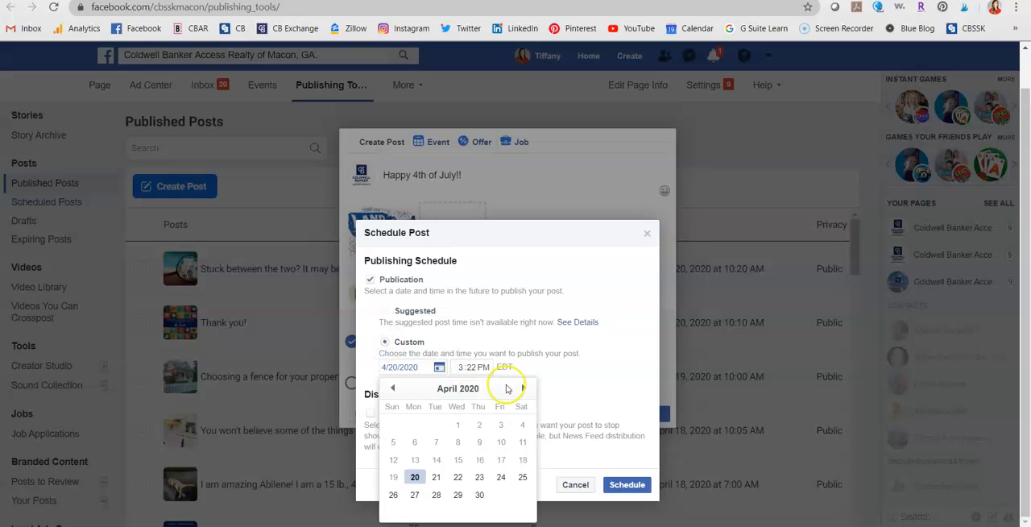
{"action": "left_click", "coordinate": [531, 389]}
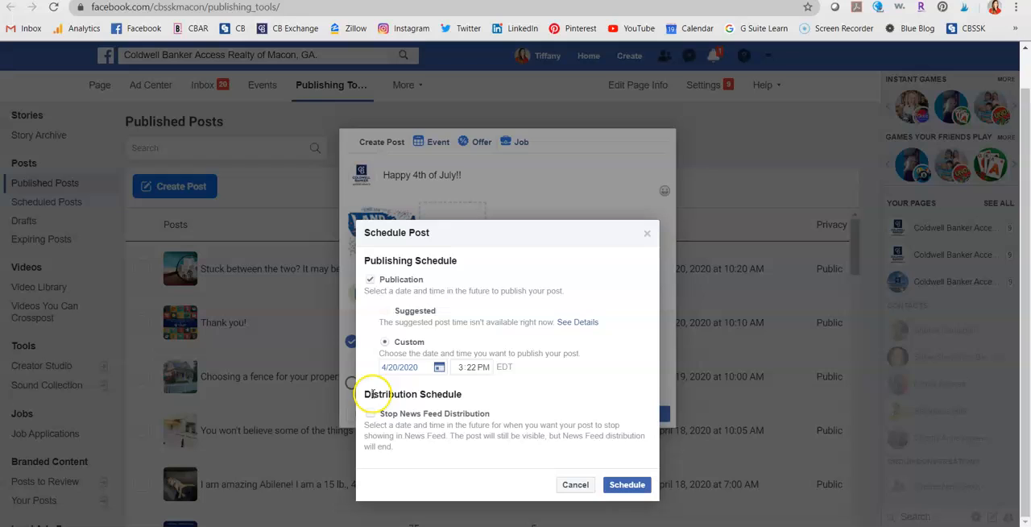
{"action": "left_click", "coordinate": [441, 368]}
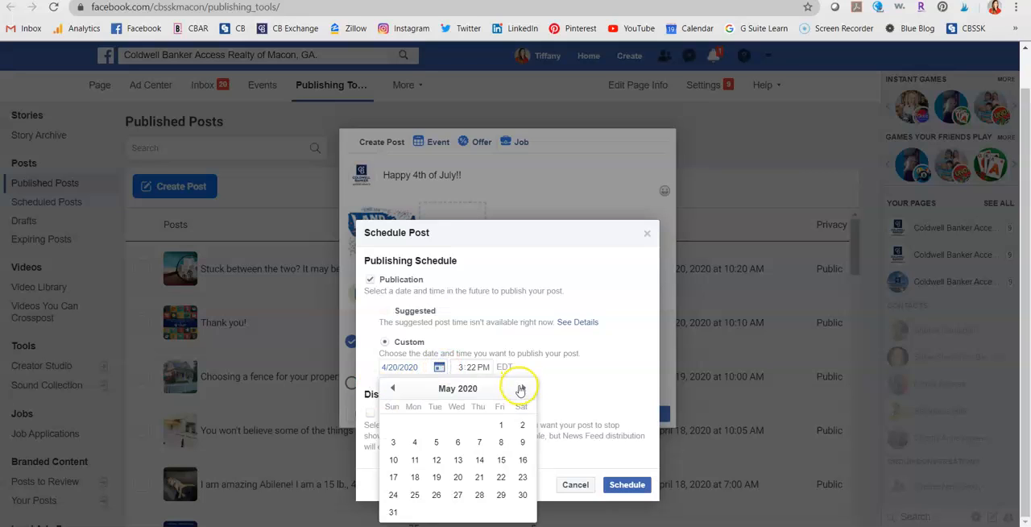
{"action": "left_click", "coordinate": [525, 390]}
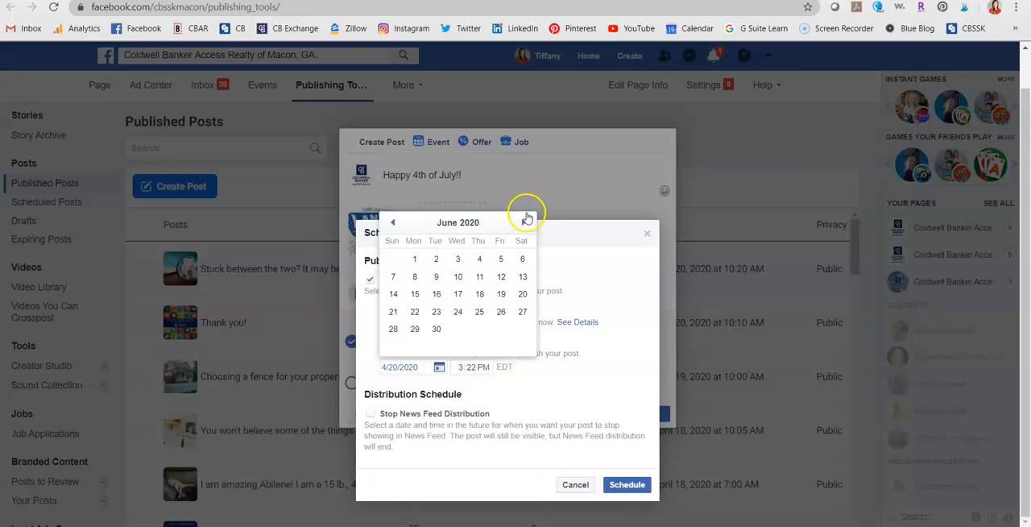
{"action": "left_click", "coordinate": [524, 222]}
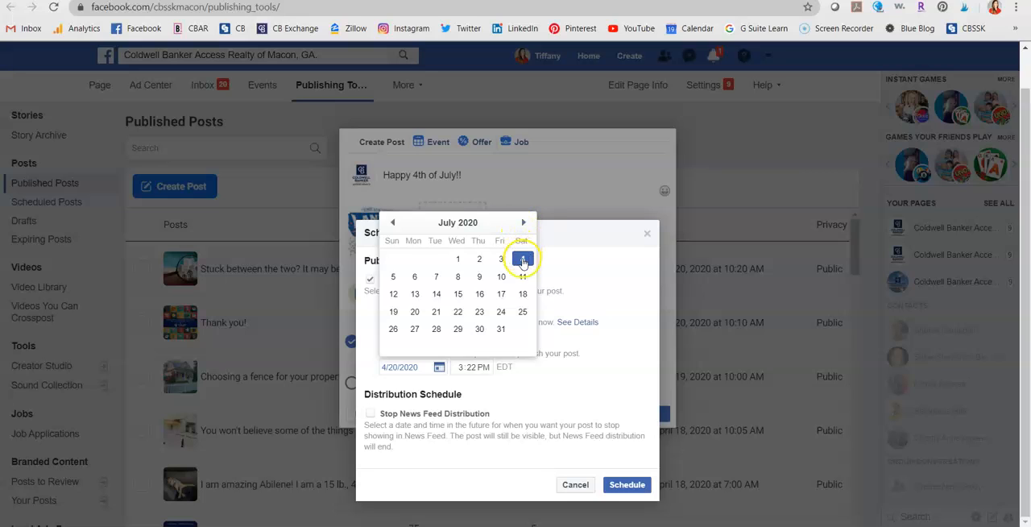
{"action": "left_click", "coordinate": [522, 259]}
- Set the post's publication time to 6:00 AM
{"action": "left_click", "coordinate": [460, 368]}
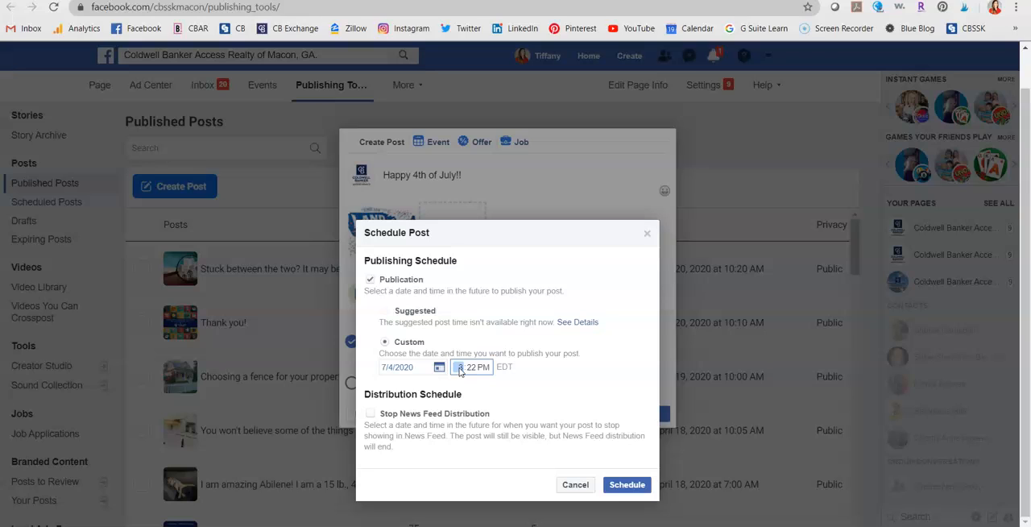
{"action": "key", "text": "Tab"}
{"action": "type", "text": "00"}
{"action": "key", "text": "Tab"}
{"action": "key", "text": "a"}
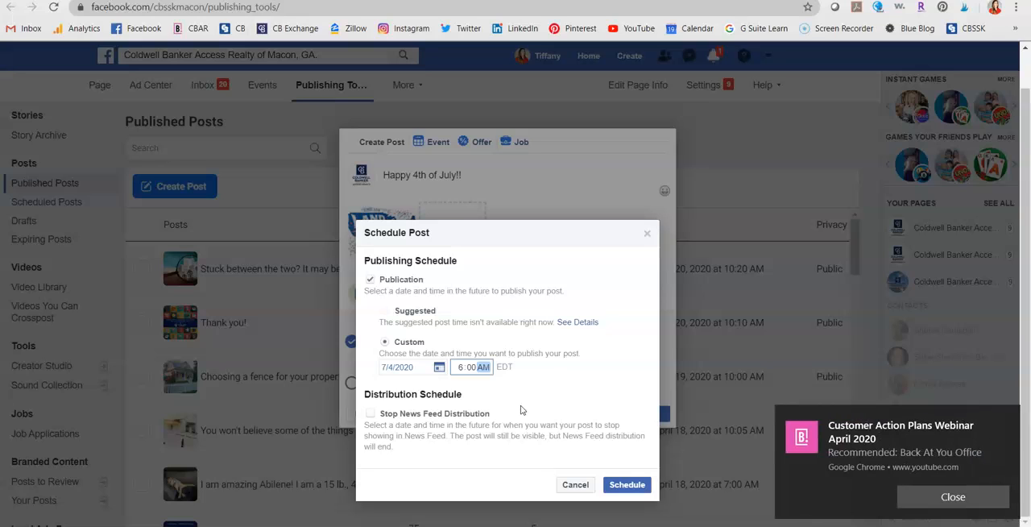
- Dismiss the desktop notification, confirm the publishing schedule and submit the 4th of July post as scheduled
{"action": "left_click", "coordinate": [973, 504]}
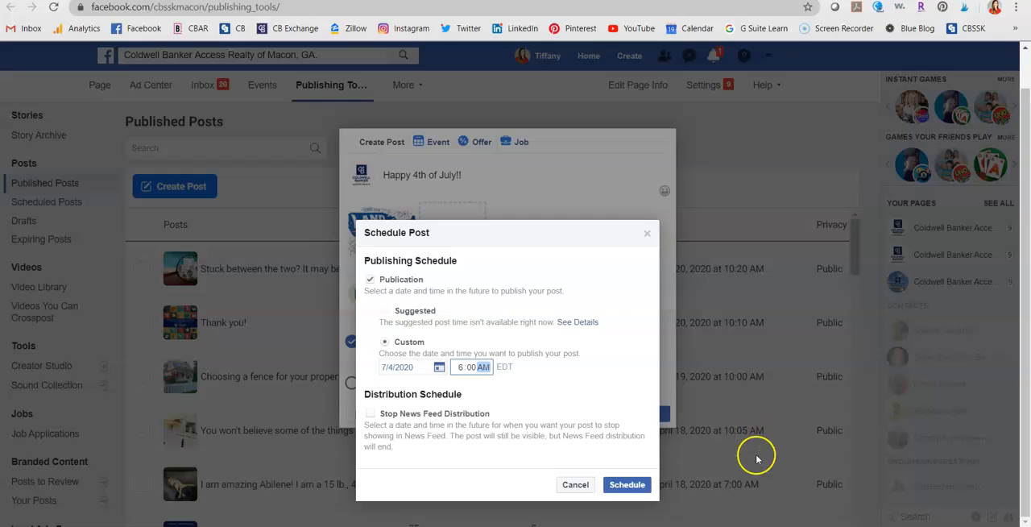
{"action": "left_click", "coordinate": [632, 485]}
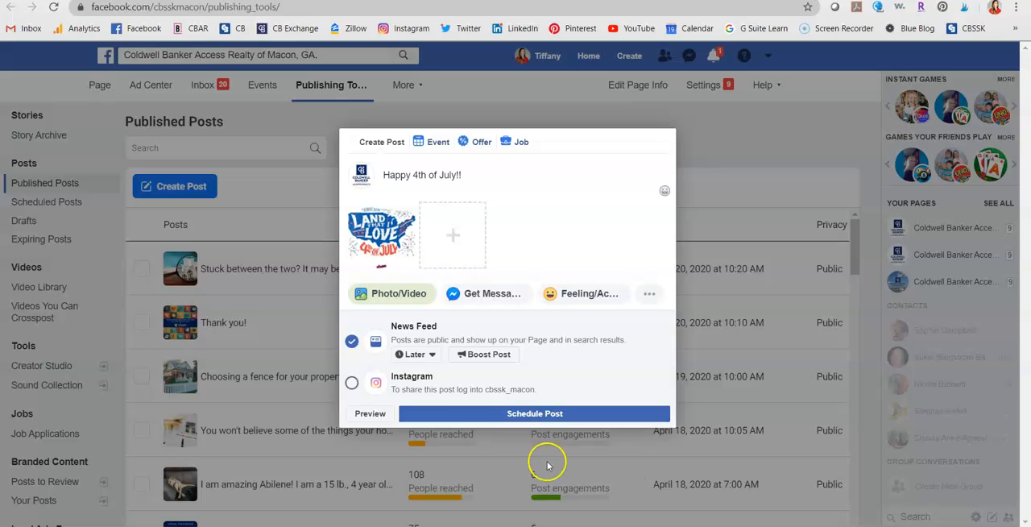
{"action": "left_click", "coordinate": [540, 417]}
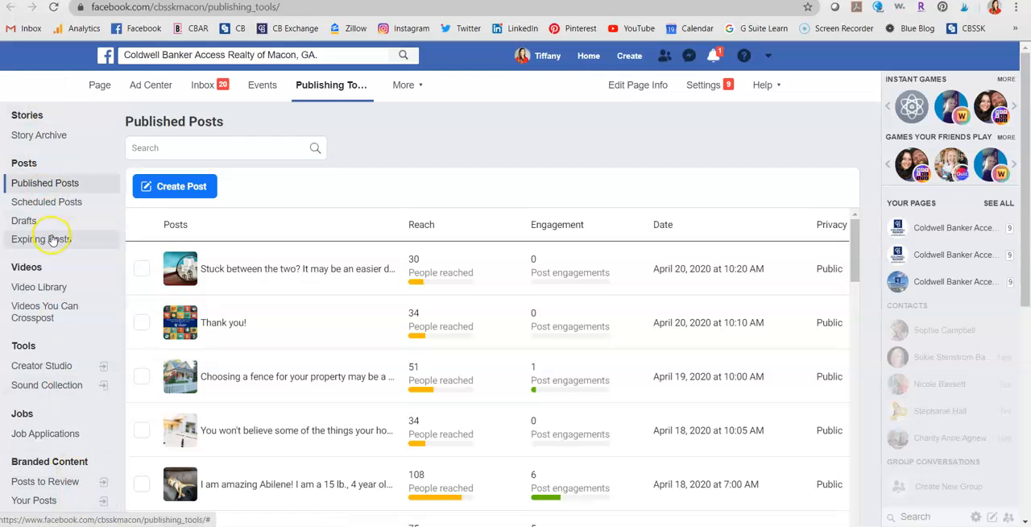
- Look over the Scheduled Posts list and its 4th of July entries, briefly checking Published Posts as well
{"action": "left_click", "coordinate": [61, 205]}
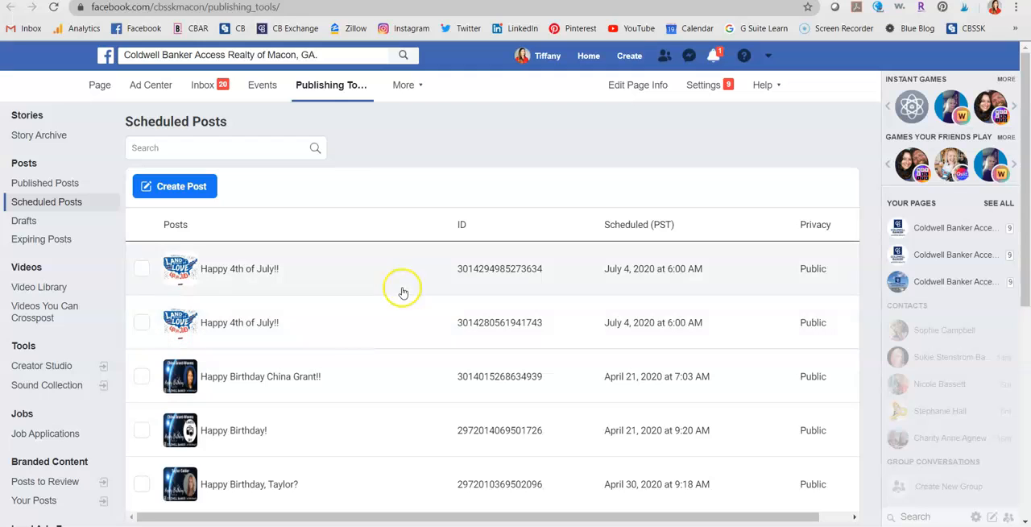
{"action": "left_click", "coordinate": [141, 326]}
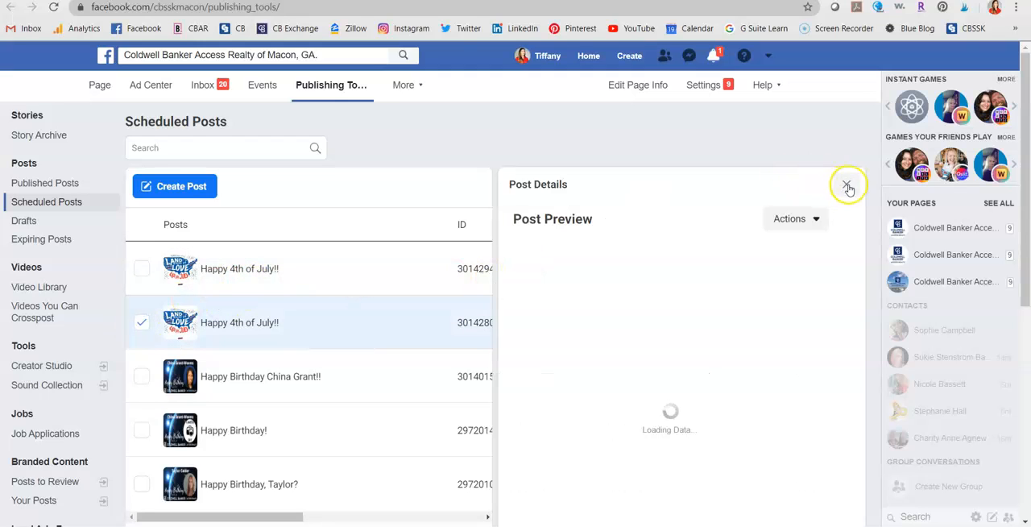
{"action": "left_click", "coordinate": [846, 183]}
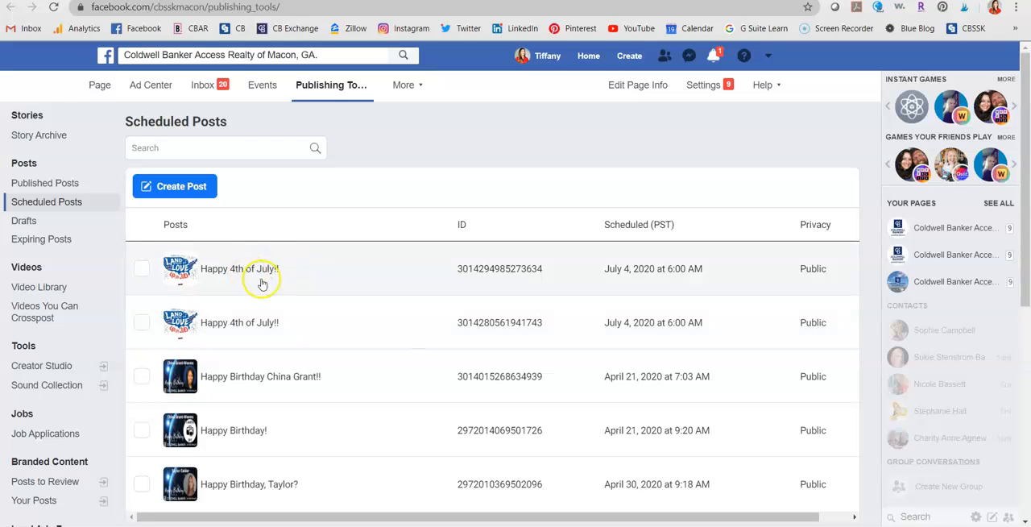
{"action": "scroll", "coordinate": [326, 334], "scroll_direction": "down", "scroll_amount": 5}
{"action": "scroll", "coordinate": [328, 336], "scroll_direction": "up", "scroll_amount": 5}
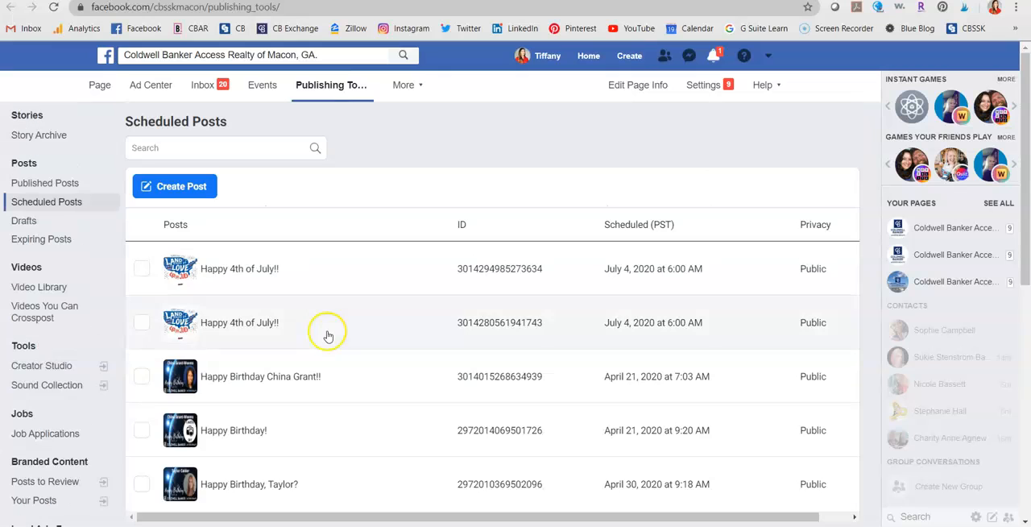
{"action": "left_click", "coordinate": [63, 187]}
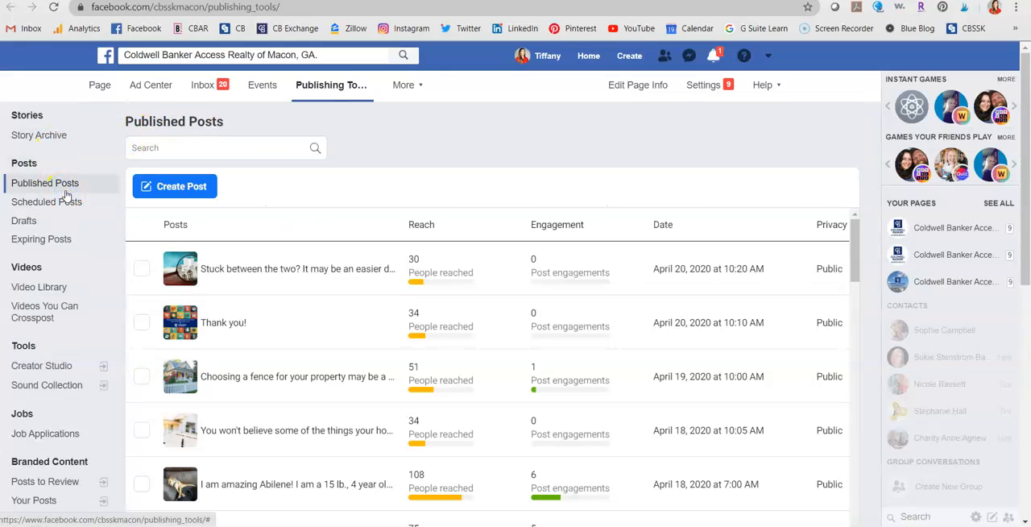
{"action": "left_click", "coordinate": [72, 203]}
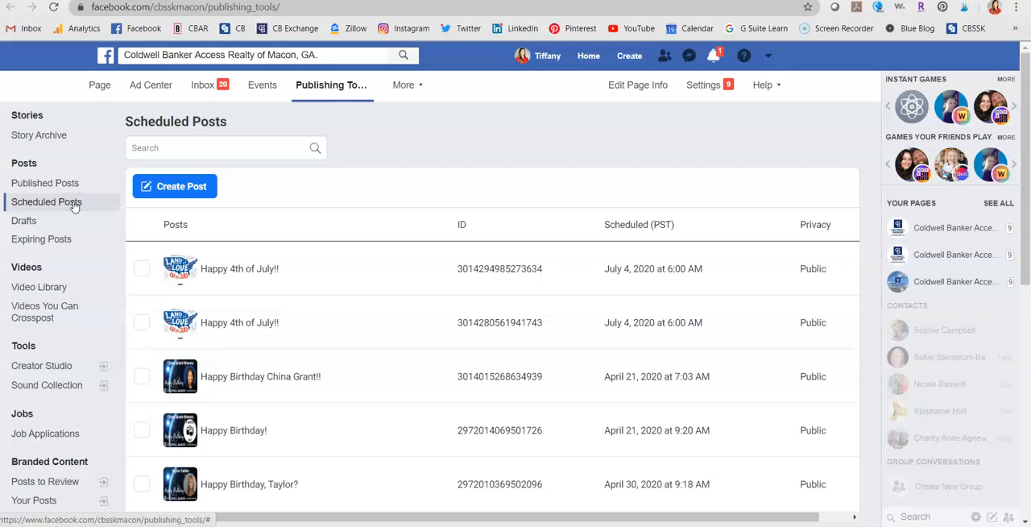
- Remove the duplicate "Happy 4th of July!!" post, second in the list, from the scheduled posts and review the remaining entries
{"action": "left_click", "coordinate": [212, 323]}
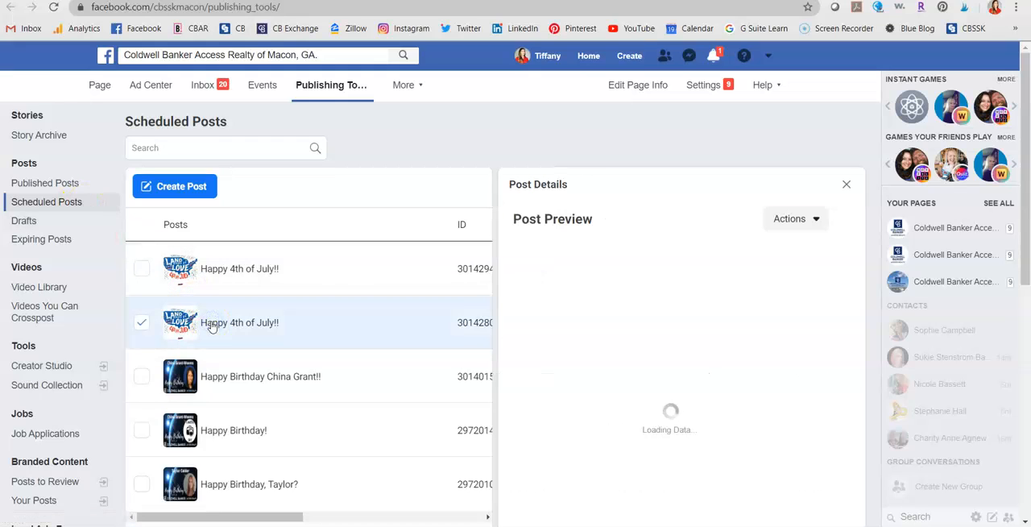
{"action": "left_click", "coordinate": [796, 219]}
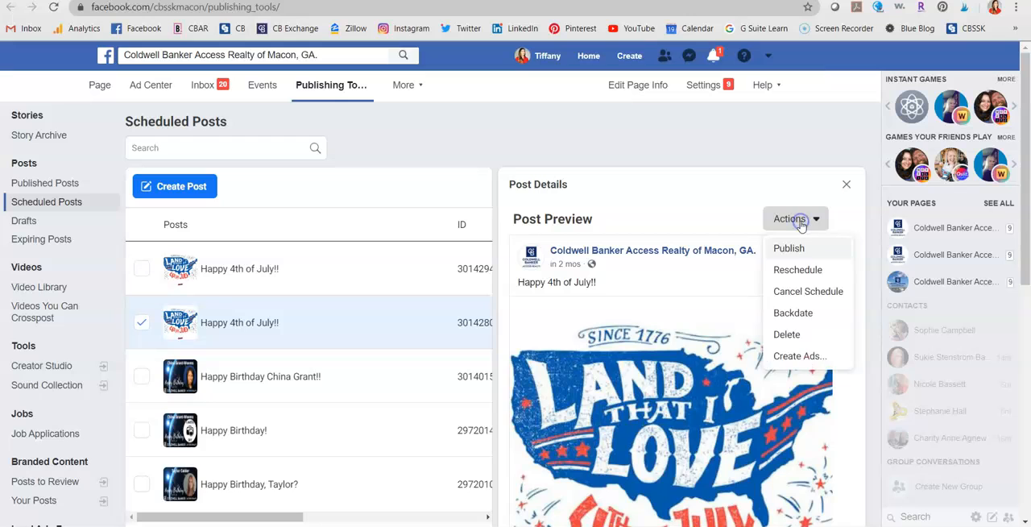
{"action": "left_click", "coordinate": [824, 301]}
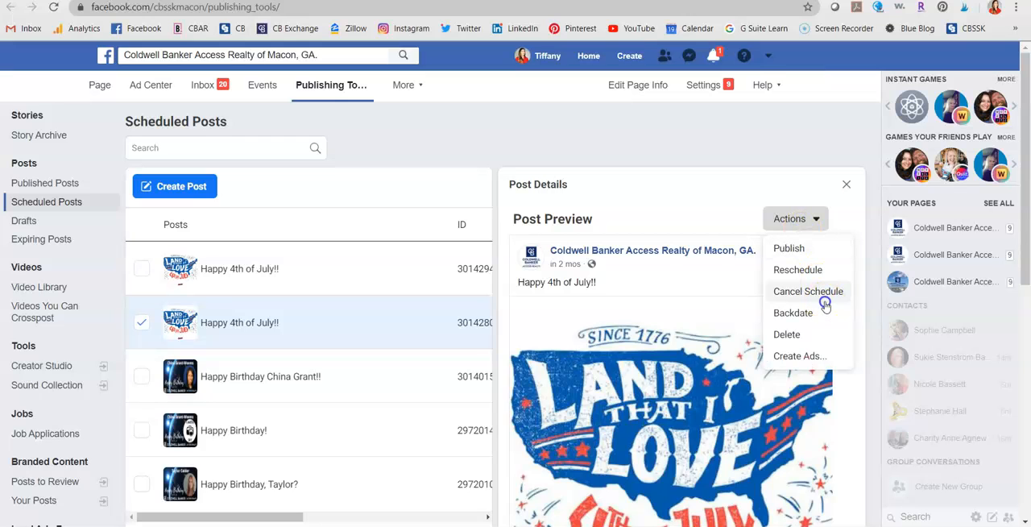
{"action": "left_click", "coordinate": [627, 242]}
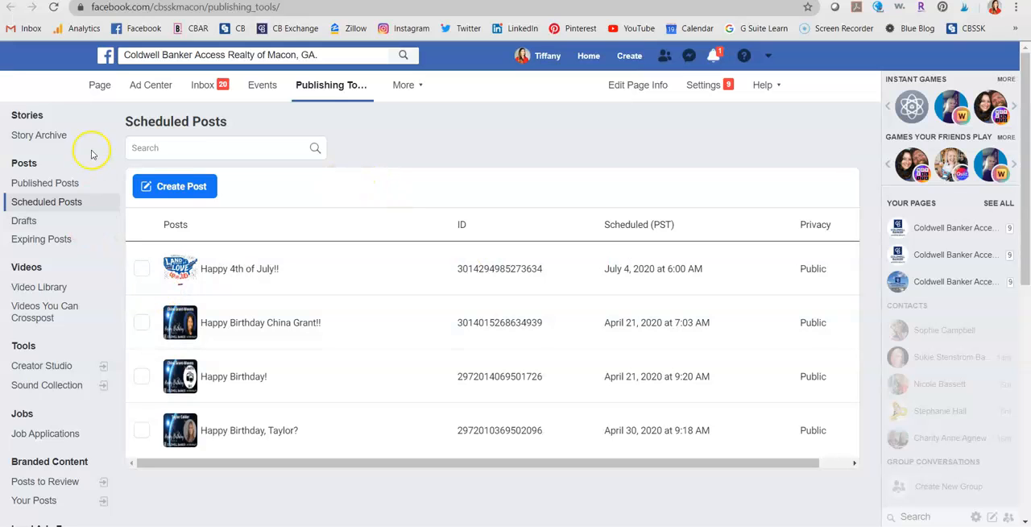
{"action": "scroll", "coordinate": [440, 332], "scroll_direction": "down", "scroll_amount": 1}
{"action": "scroll", "coordinate": [440, 332], "scroll_direction": "up", "scroll_amount": 1}
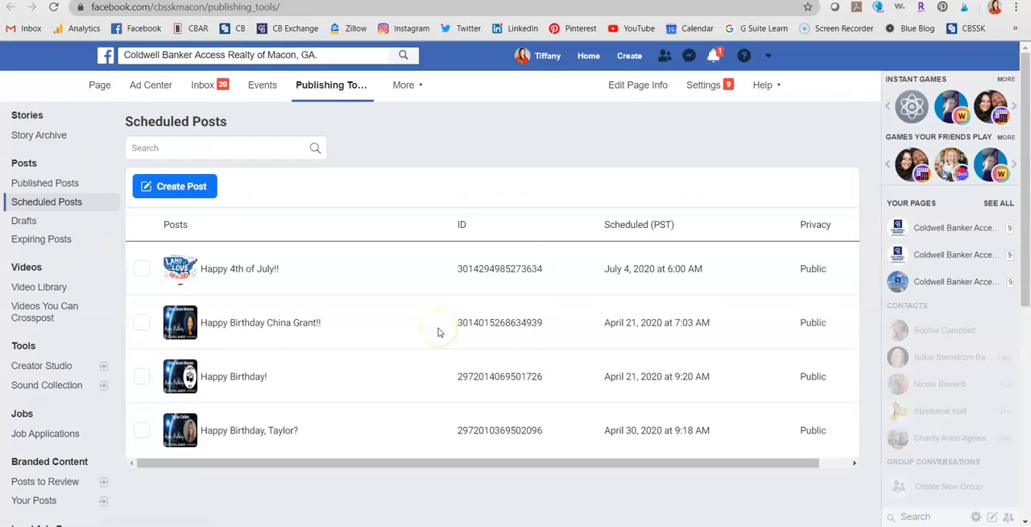